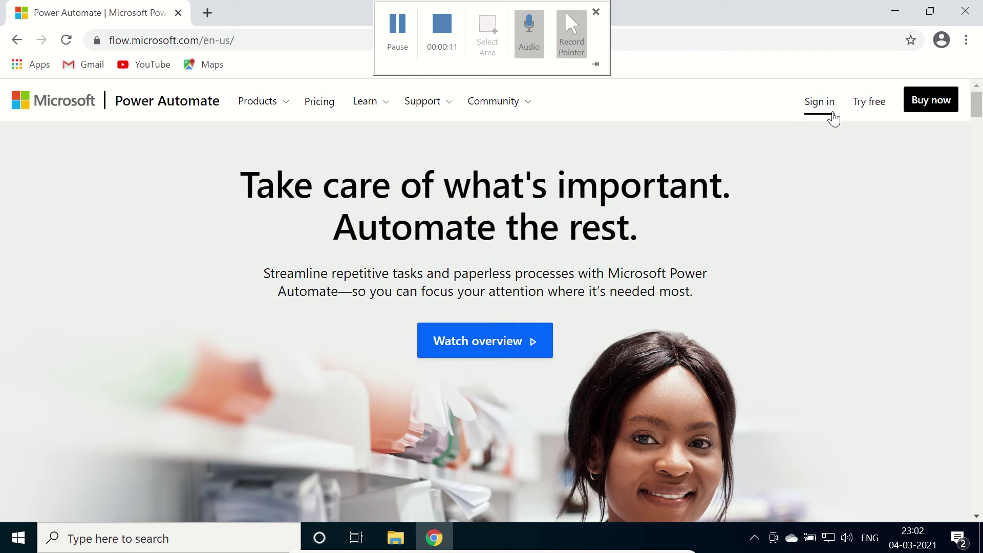
Sign in to Power Automate with the existing work account and its password
{"action": "left_click", "coordinate": [817, 107]}
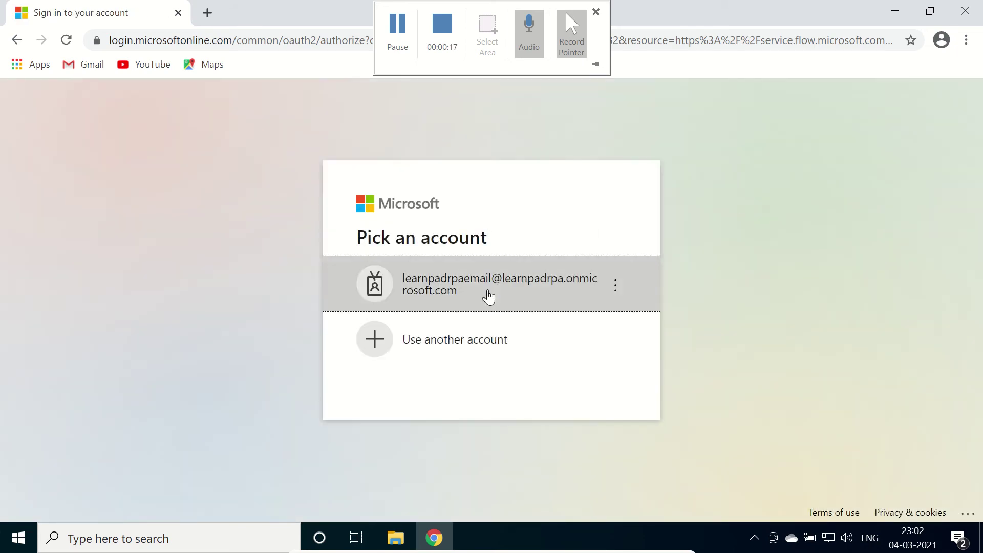
{"action": "left_click", "coordinate": [487, 293]}
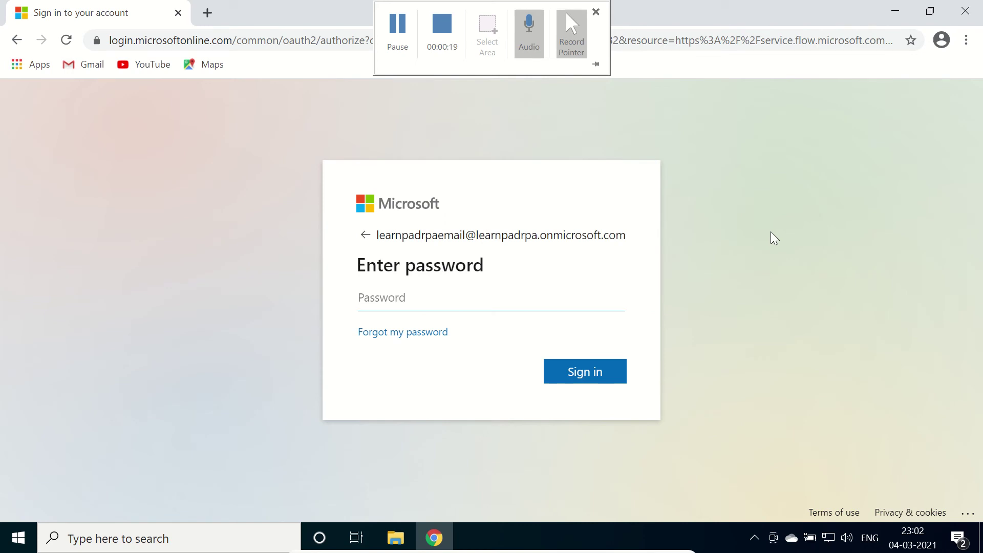
{"action": "type", "text": "•••••••••"}
{"action": "key", "text": "Return"}
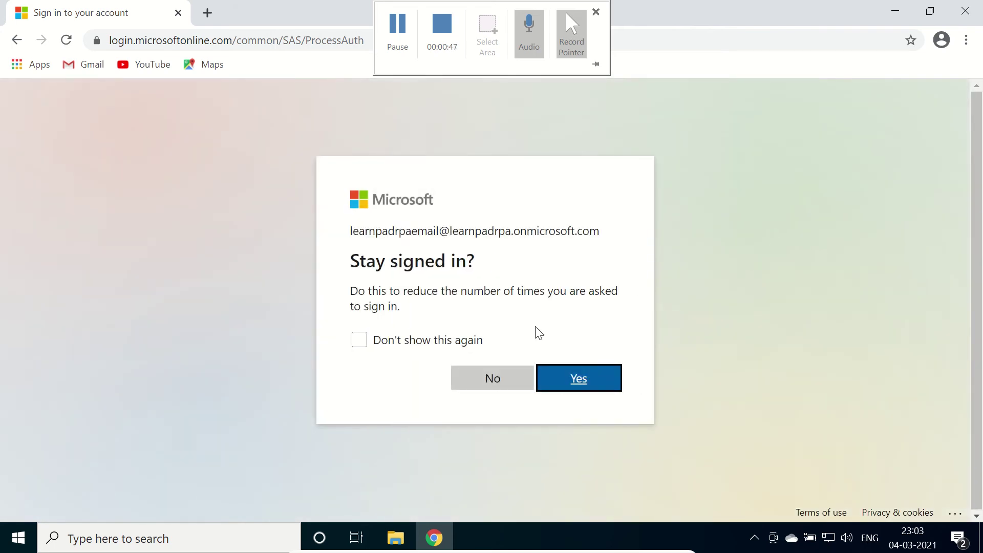
Stay signed in, then download GatewayInstall (1).exe via My flows' Install > On-premises data gateway
{"action": "left_click", "coordinate": [599, 379]}
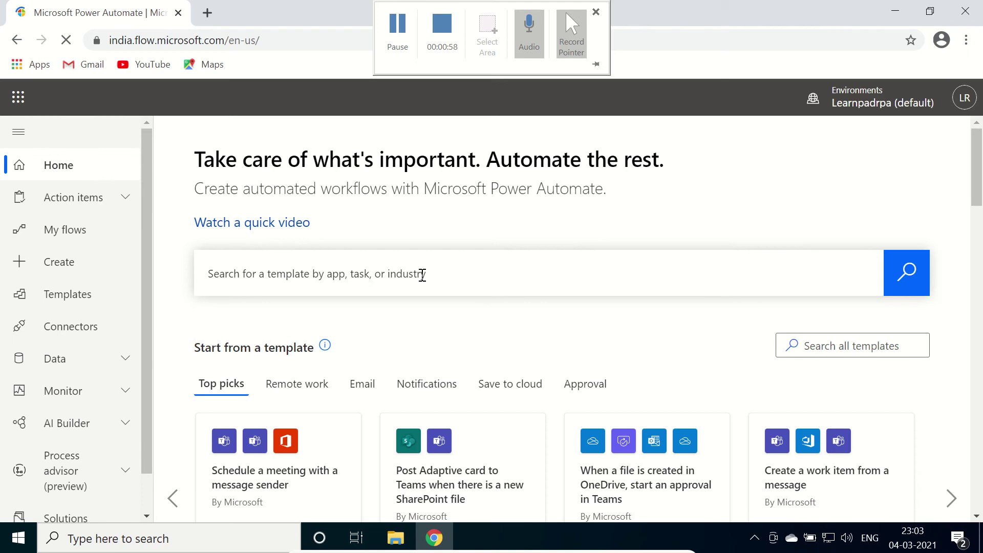
{"action": "left_click", "coordinate": [75, 234]}
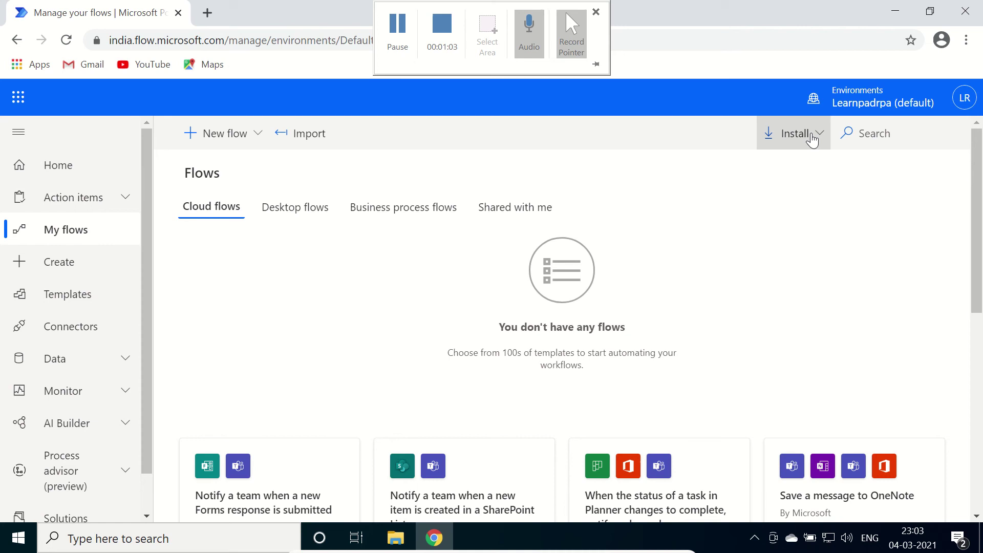
{"action": "left_click", "coordinate": [809, 135]}
{"action": "left_click", "coordinate": [680, 241]}
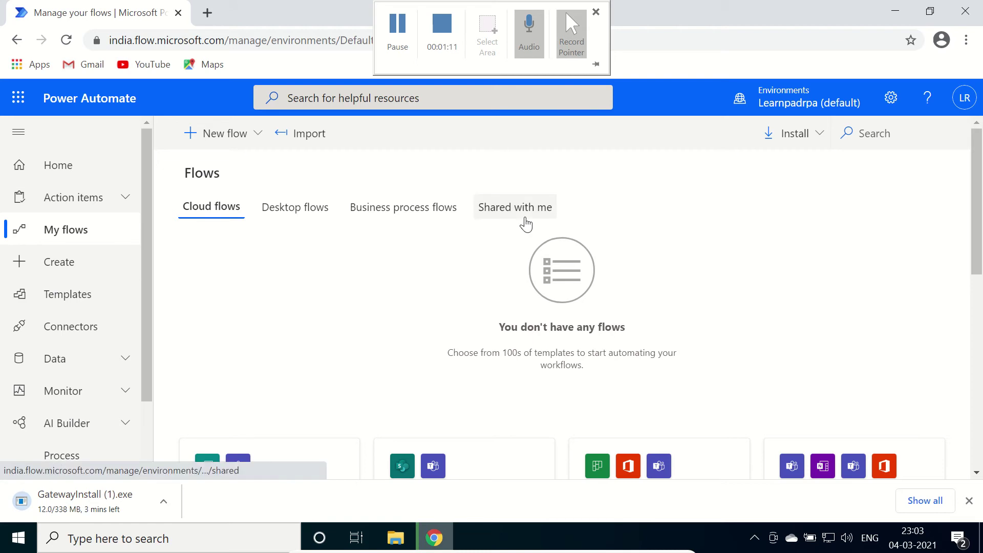
{"action": "left_click", "coordinate": [398, 35]}
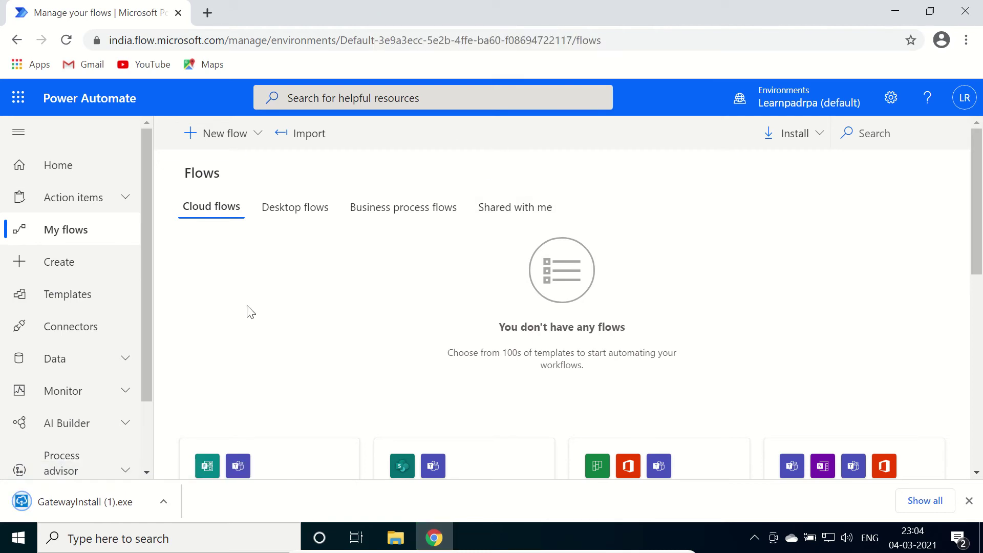
Run GatewayInstall (1).exe, approve the admin prompt, and let the gateway installation complete
{"action": "left_click", "coordinate": [91, 504]}
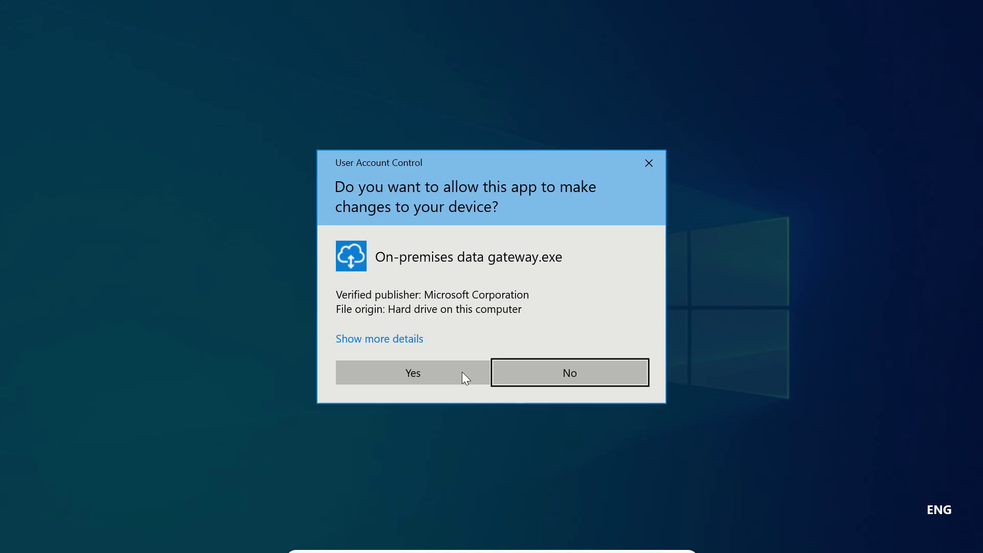
{"action": "left_click", "coordinate": [462, 372]}
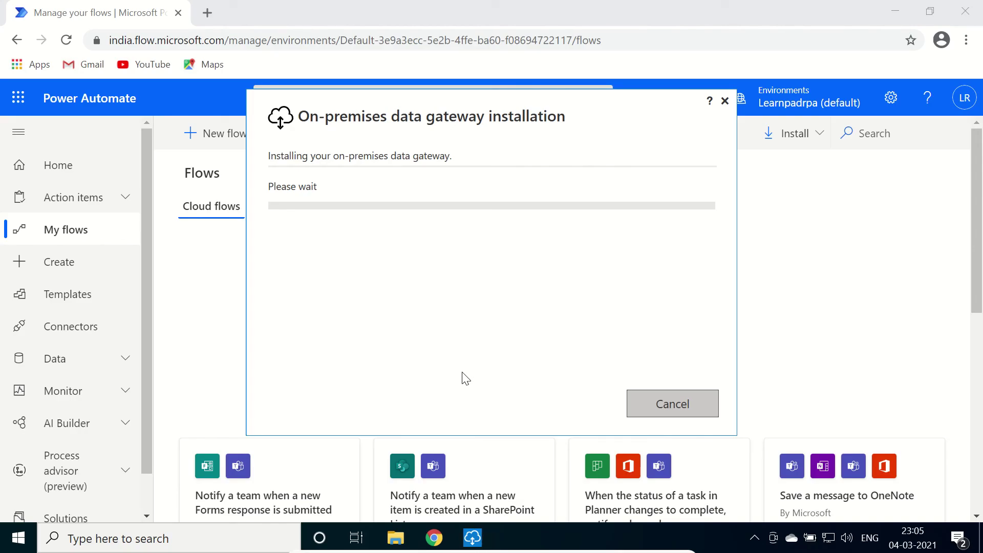
{"action": "mouse_move", "coordinate": [428, 7]}
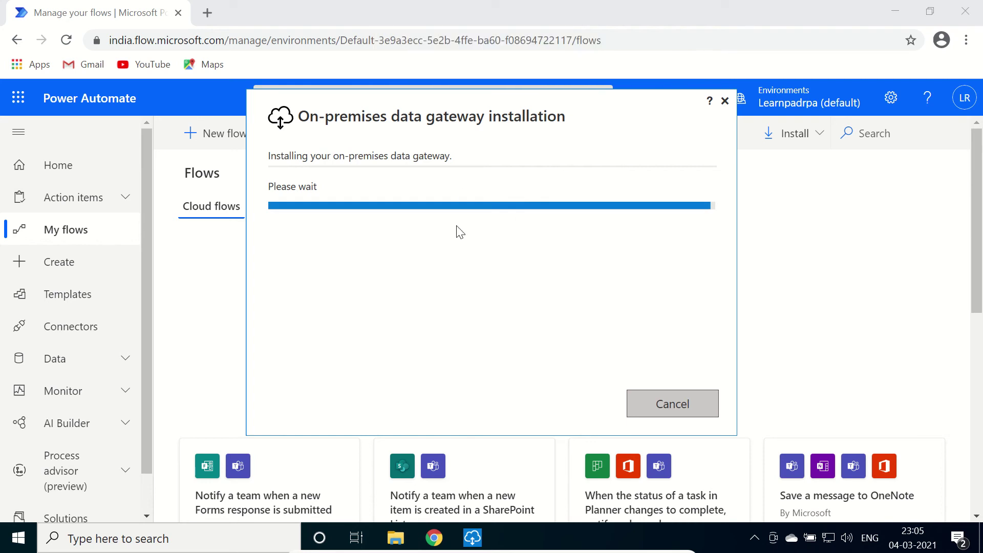
{"action": "mouse_move", "coordinate": [474, 5]}
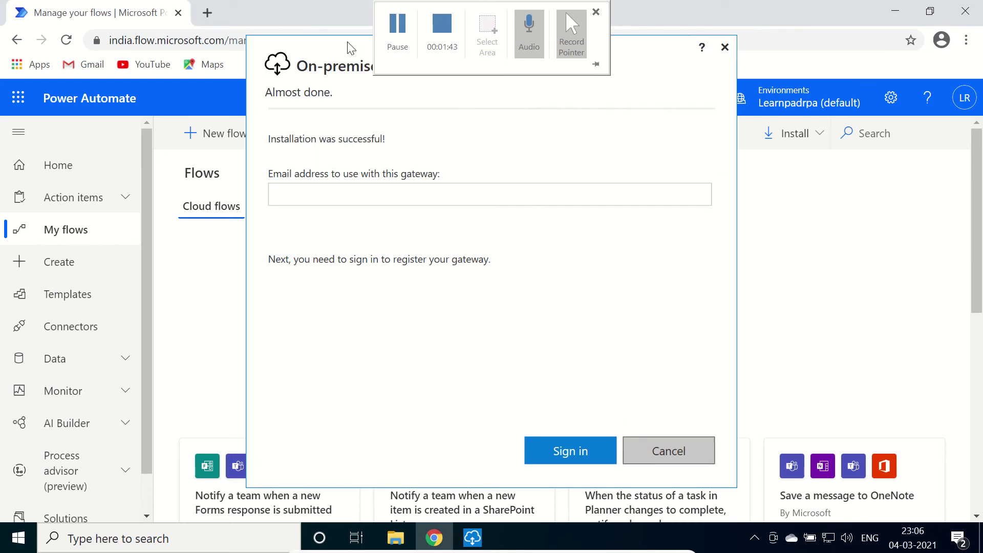
Enter the work account's e-mail address in the gateway email field, correcting a typo
{"action": "left_click_drag", "start_coordinate": [346, 44], "coordinate": [324, 49]}
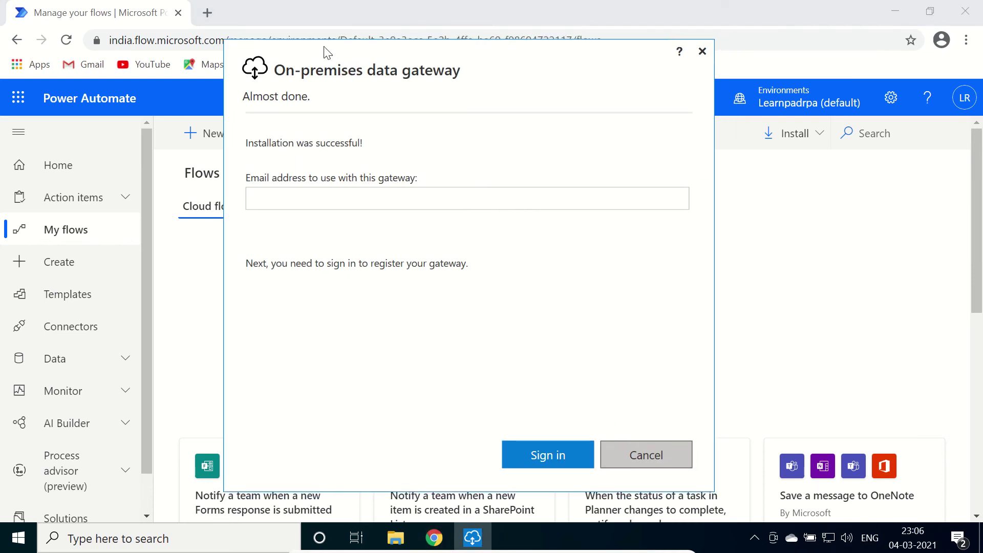
{"action": "left_click", "coordinate": [407, 199]}
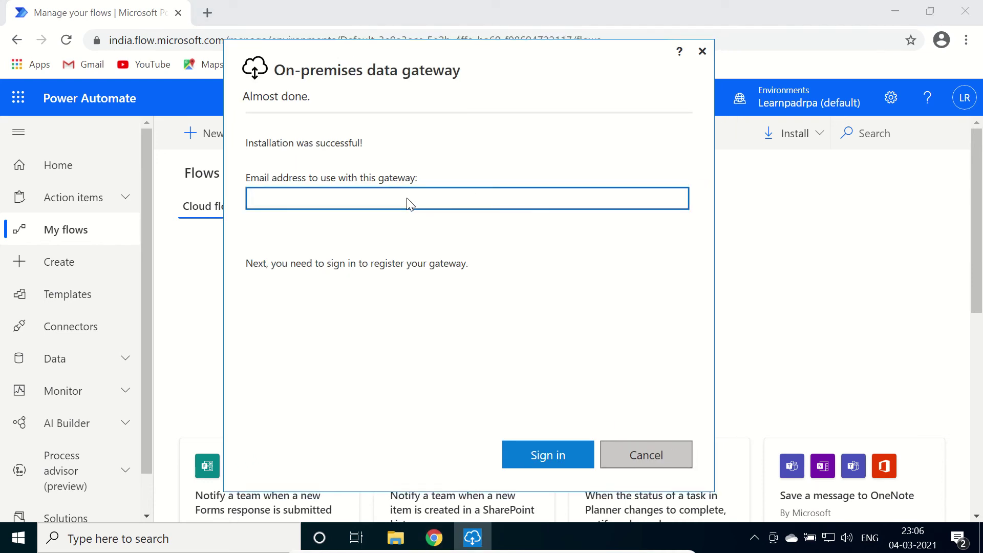
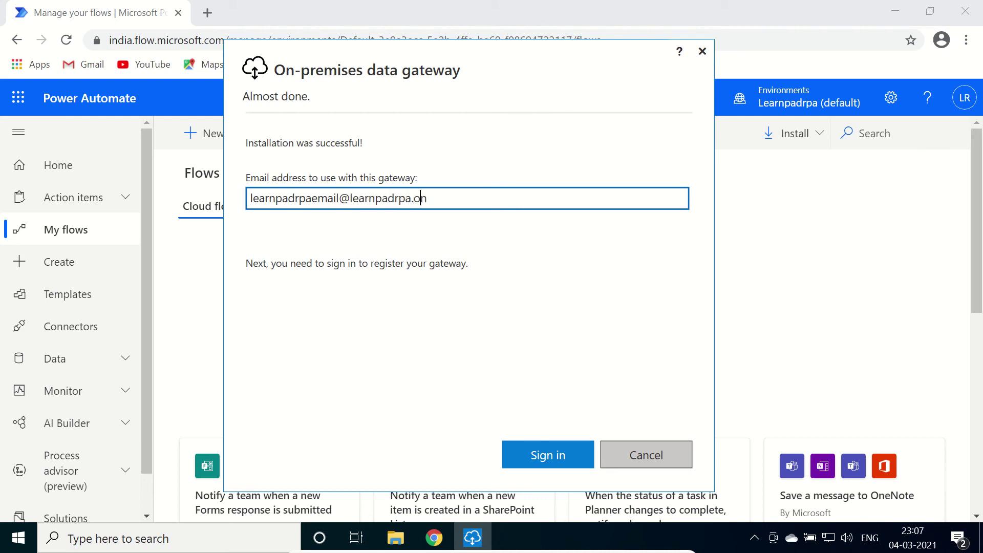
Sign in with the work account password and choose to register a new gateway on this computer
{"action": "left_click", "coordinate": [545, 454]}
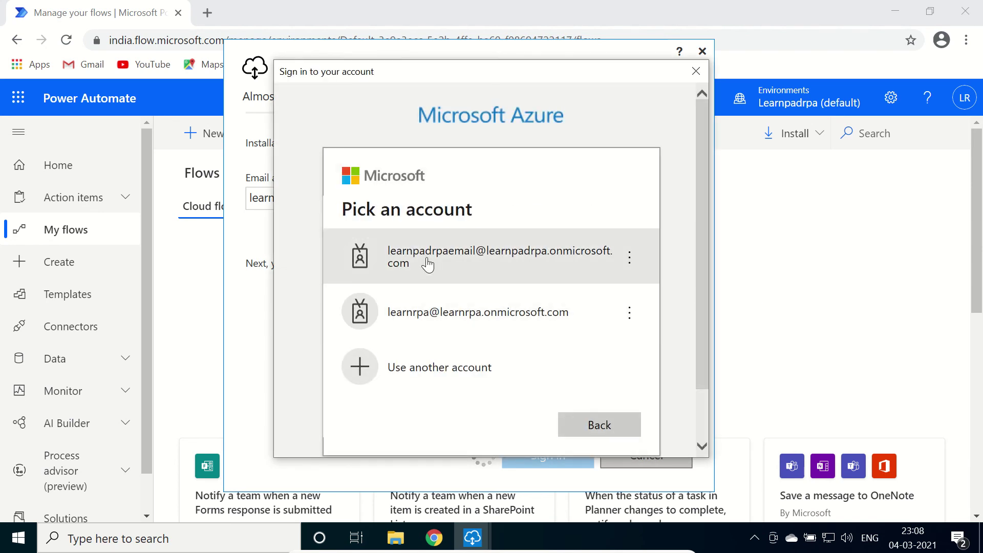
{"action": "left_click", "coordinate": [427, 264]}
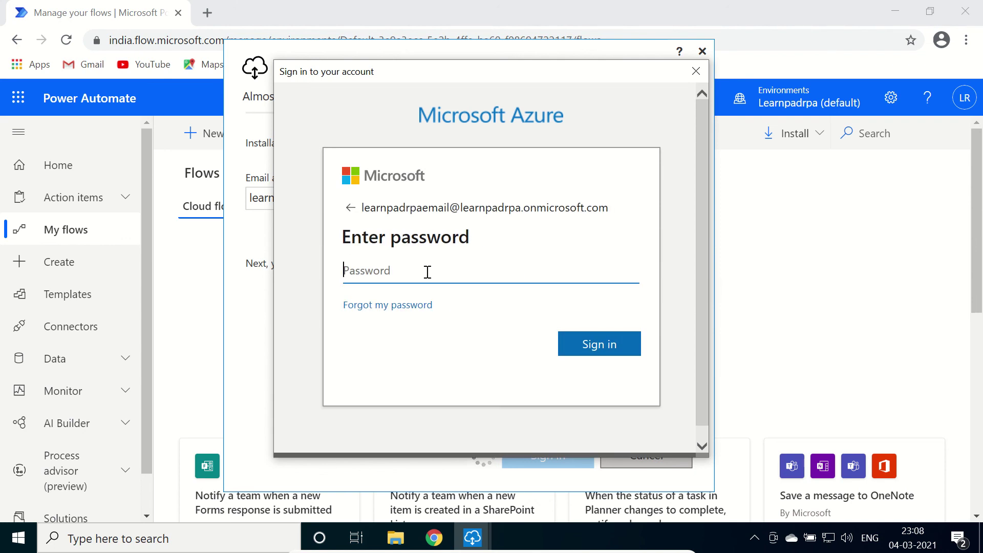
{"action": "type", "text": "*********"}
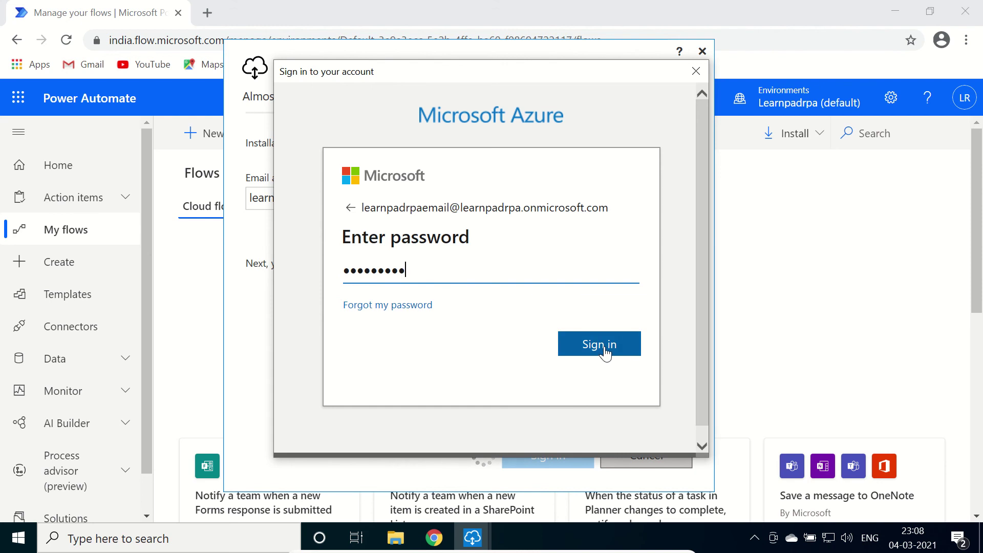
{"action": "left_click", "coordinate": [604, 346]}
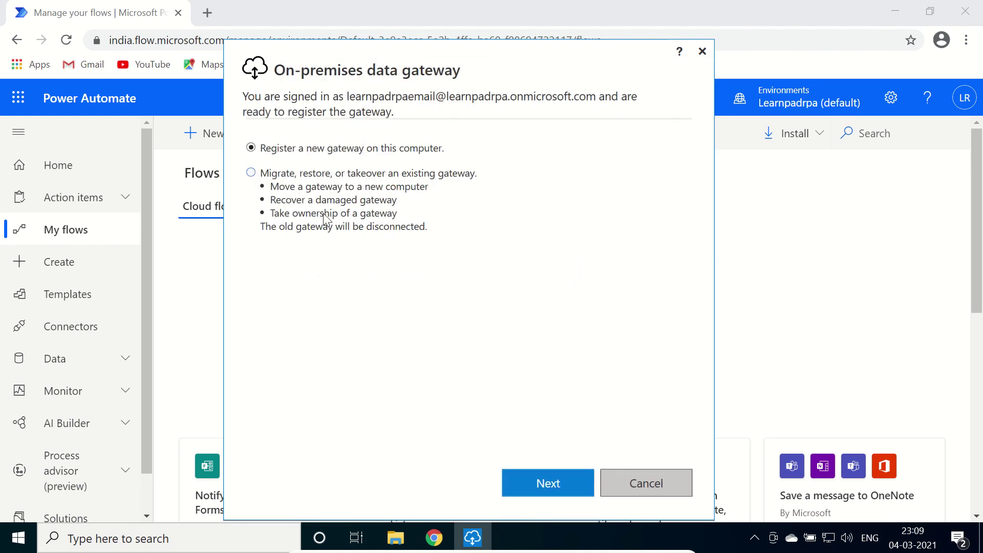
{"action": "left_click", "coordinate": [552, 485]}
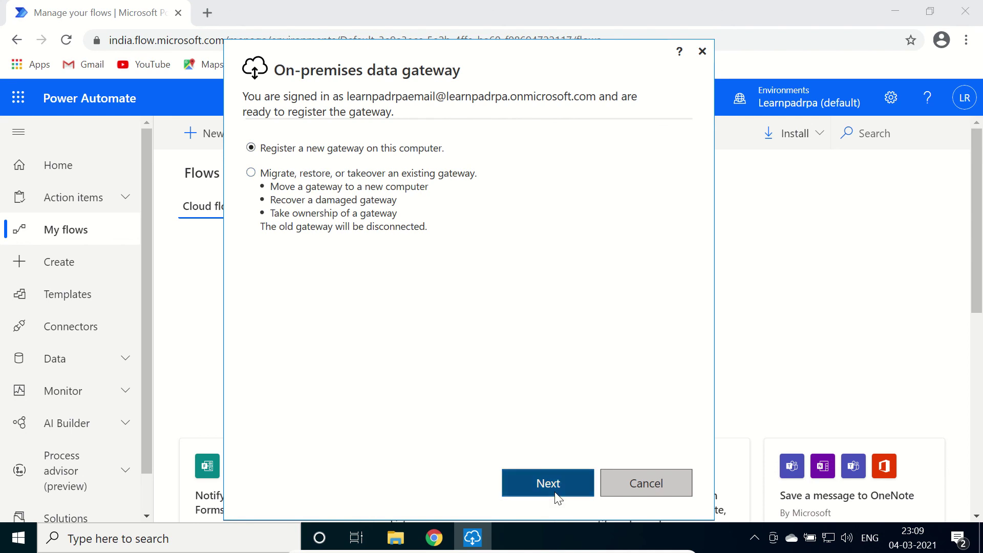
{"action": "left_click", "coordinate": [328, 169]}
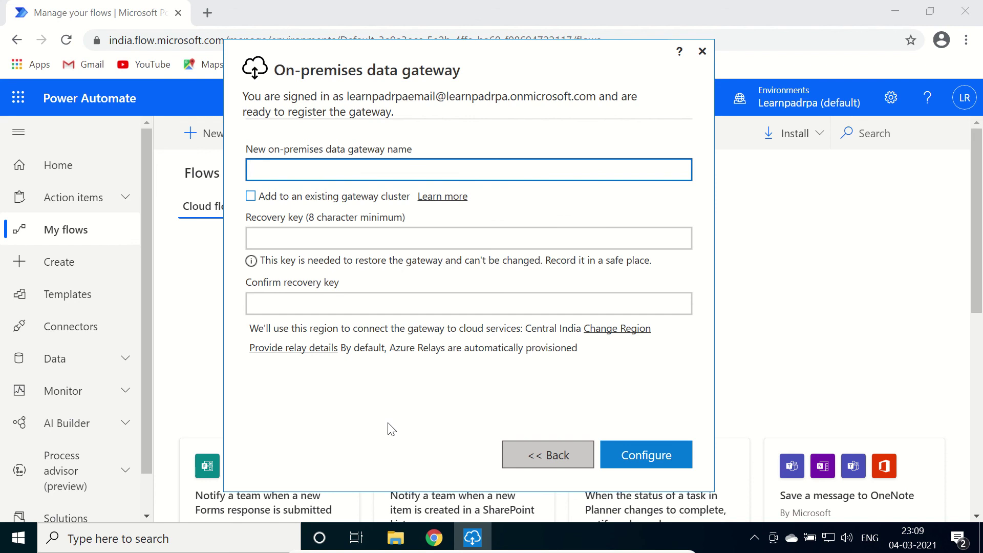
Run hostname in Command Prompt and copy the computer name DESKTOP-TLUVDGN
{"action": "key", "text": "super"}
{"action": "type", "text": "cmd"}
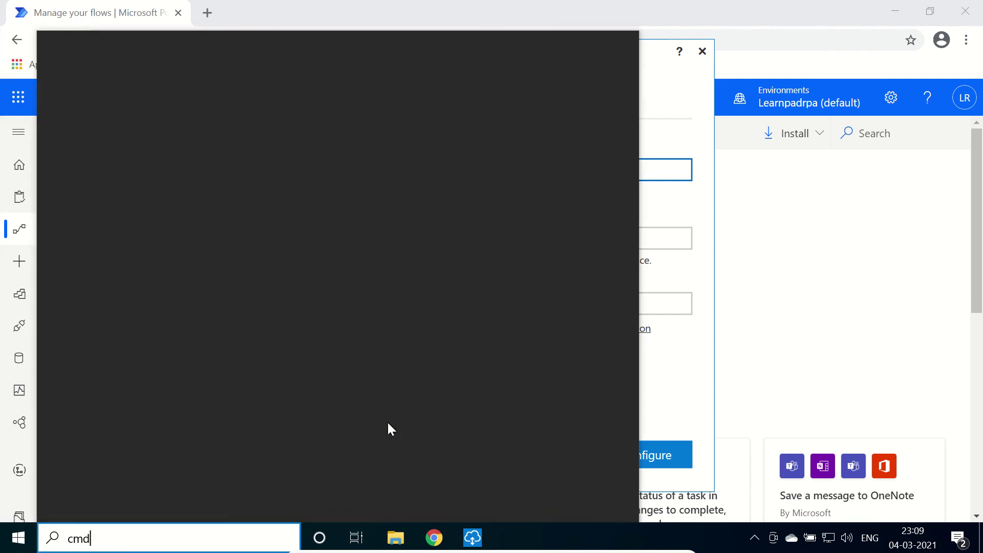
{"action": "key", "text": "Return"}
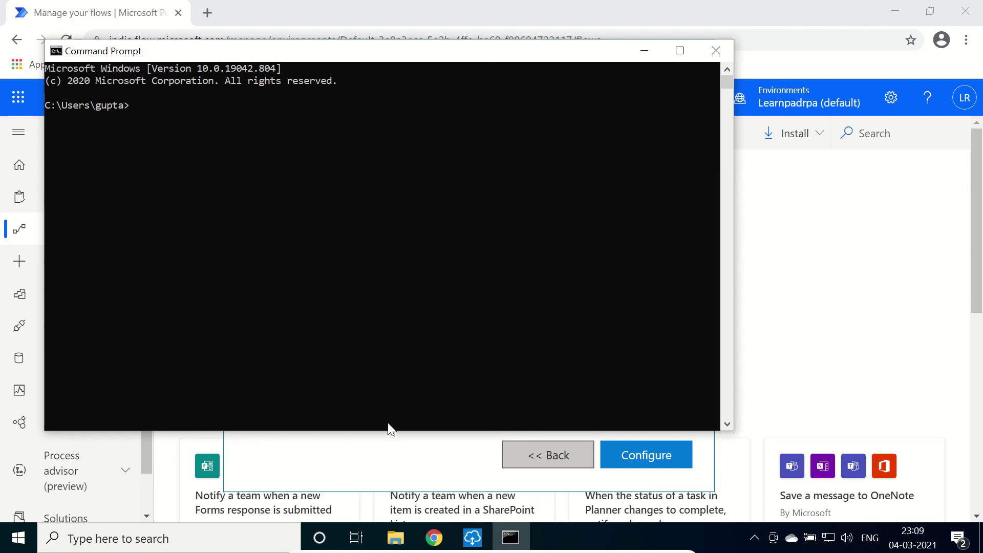
{"action": "type", "text": "hostname"}
{"action": "key", "text": "Return"}
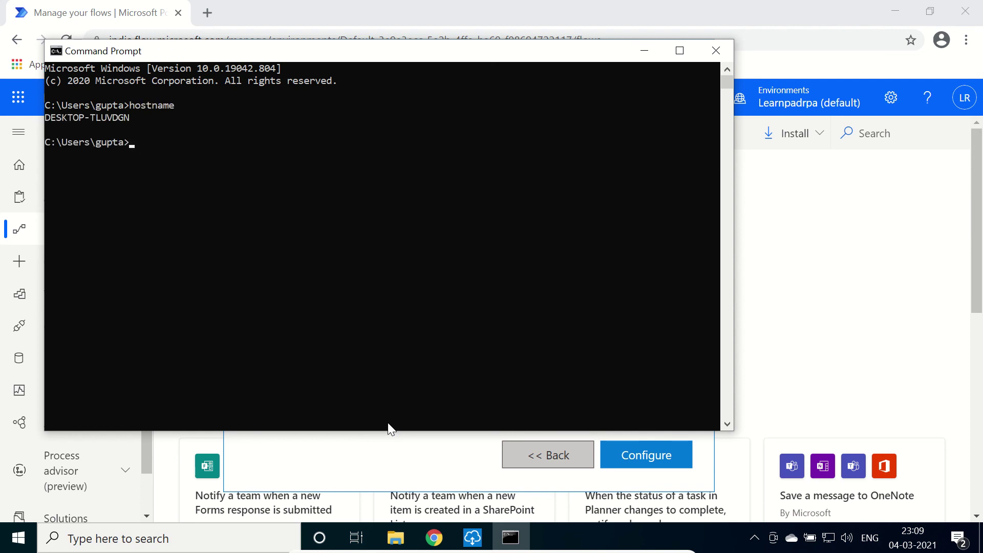
{"action": "left_click_drag", "start_coordinate": [127, 115], "coordinate": [48, 118]}
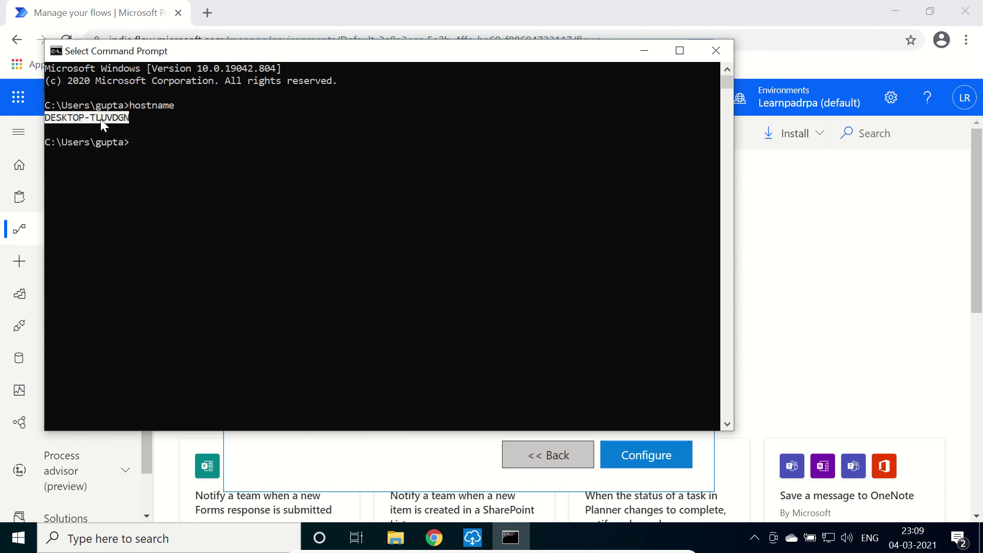
{"action": "key", "text": "ctrl+c"}
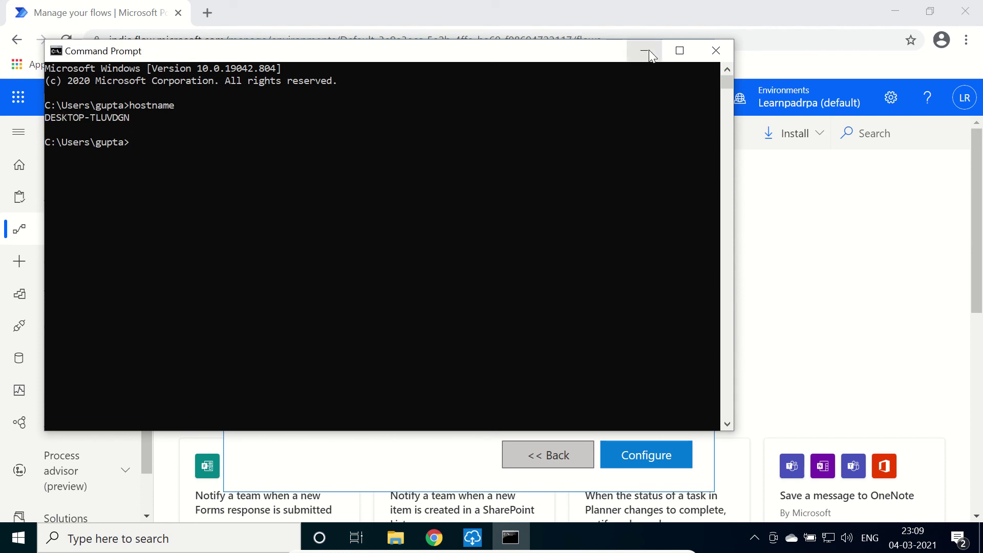
Name the gateway DESKTOP-TLUVDGN, set and confirm a recovery key, and submit
{"action": "left_click", "coordinate": [644, 50]}
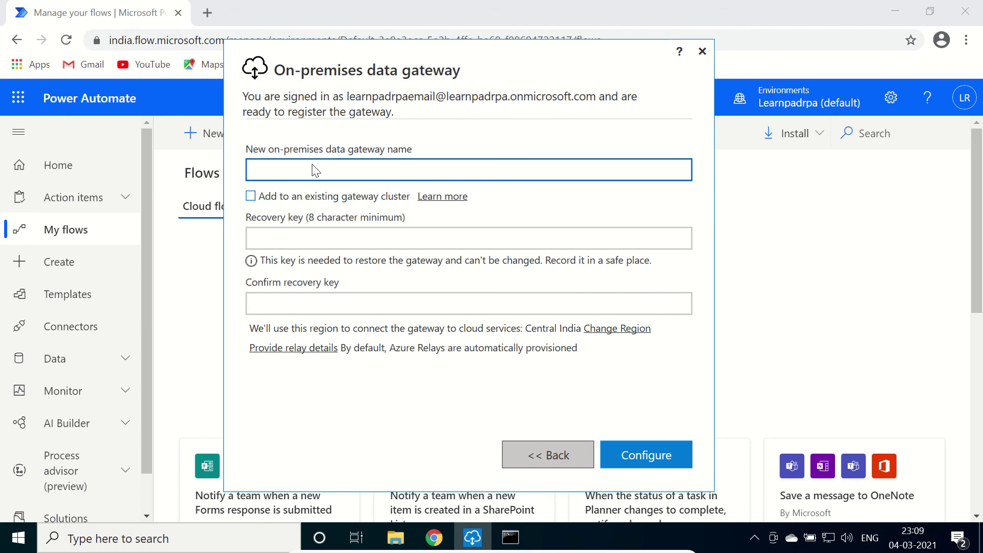
{"action": "key", "text": "ctrl+v"}
{"action": "left_click", "coordinate": [347, 238]}
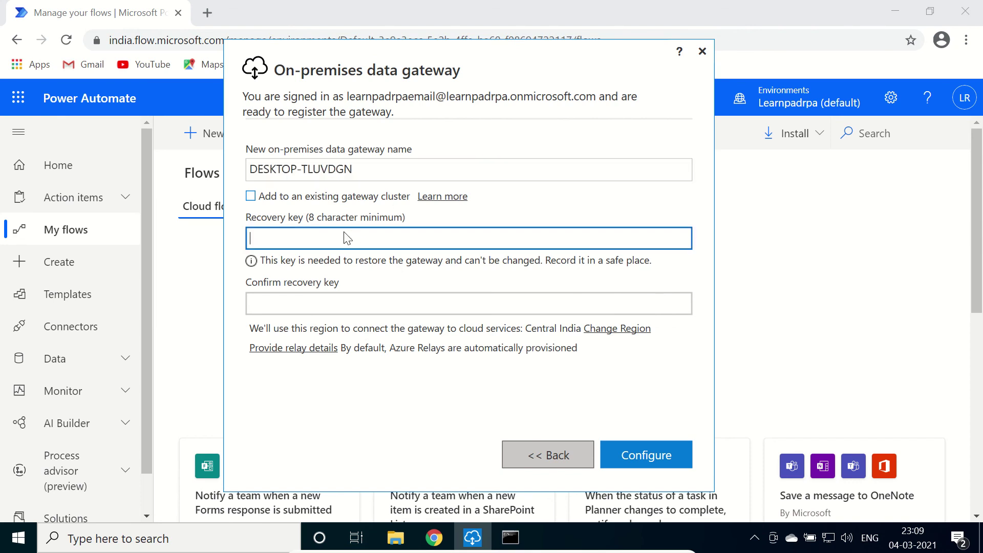
{"action": "type", "text": "••••••••"}
{"action": "left_click", "coordinate": [324, 303]}
{"action": "type", "text": "********"}
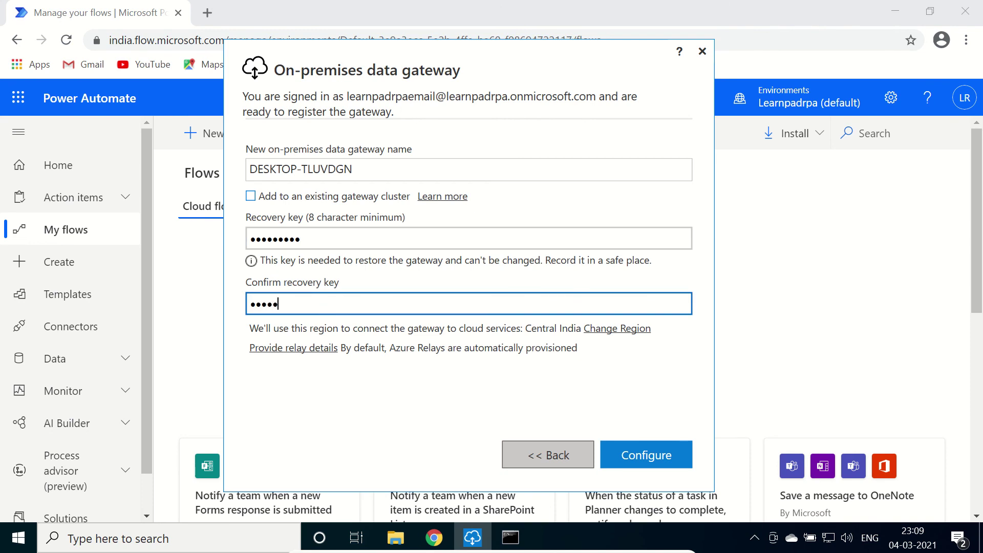
{"action": "left_click", "coordinate": [652, 455]}
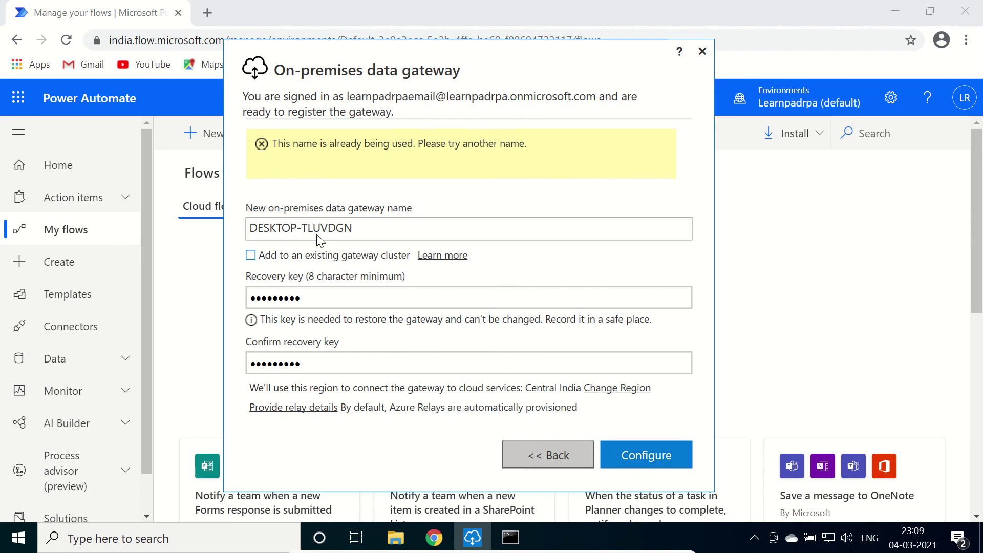
Rename the gateway to DESKTOP-TLUVDGN1 after the name-in-use error and configure again
{"action": "left_click", "coordinate": [402, 227]}
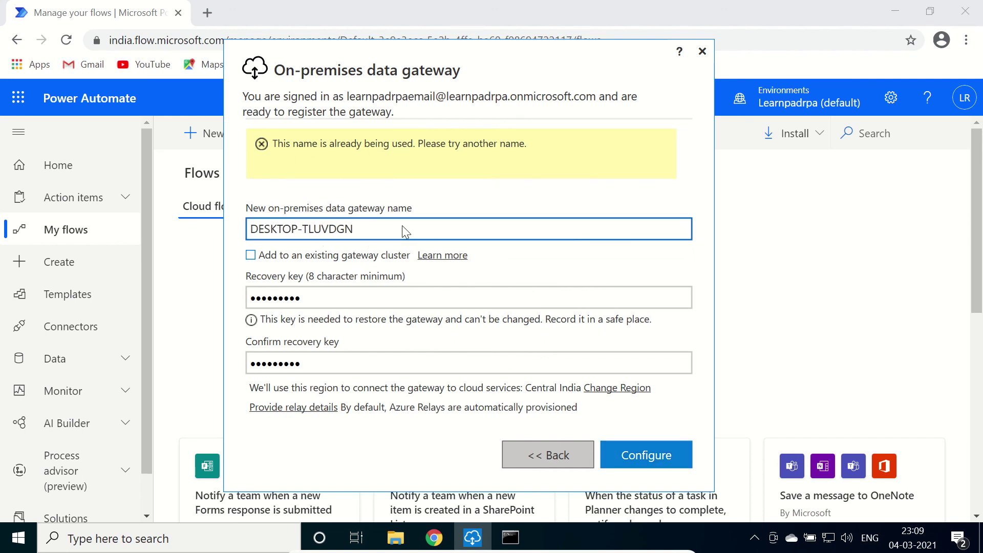
{"action": "type", "text": "1"}
{"action": "left_click", "coordinate": [653, 455]}
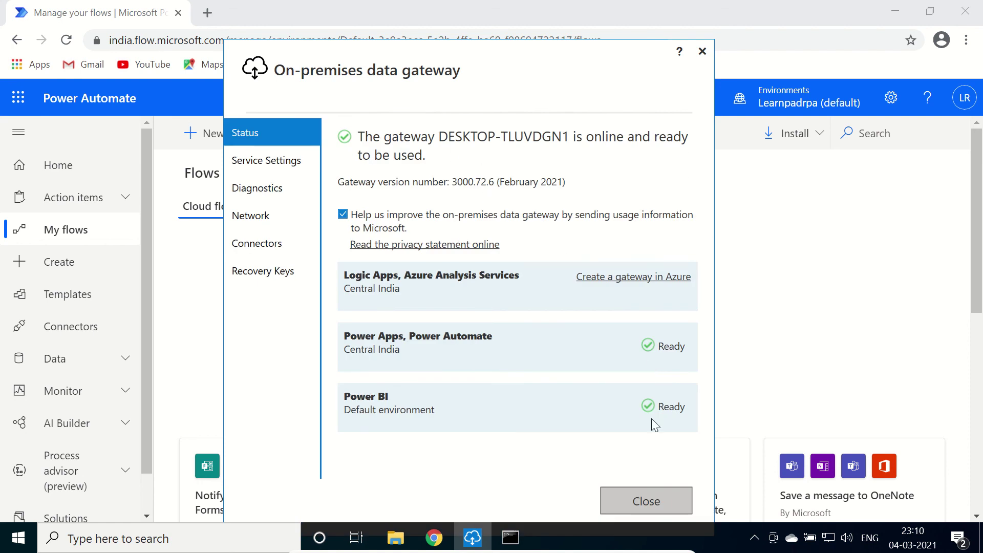
Close the gateway status window, returning to Power Automate's empty My flows page
{"action": "left_click", "coordinate": [649, 499]}
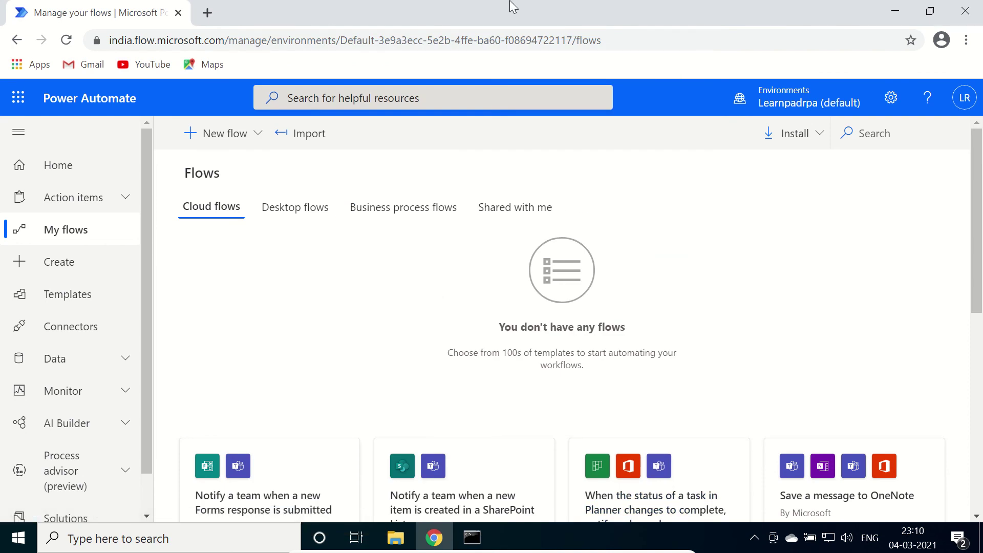
{"action": "mouse_move", "coordinate": [511, 6]}
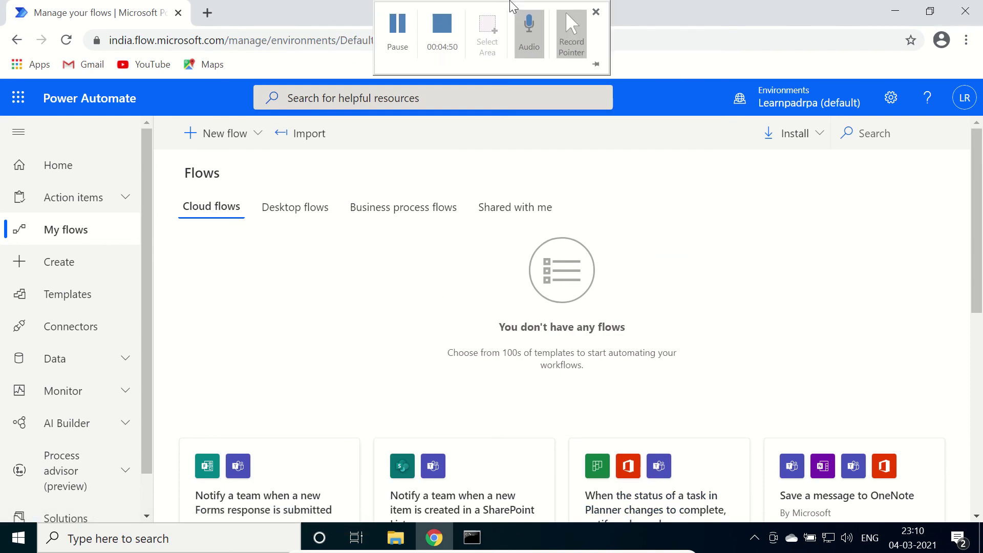